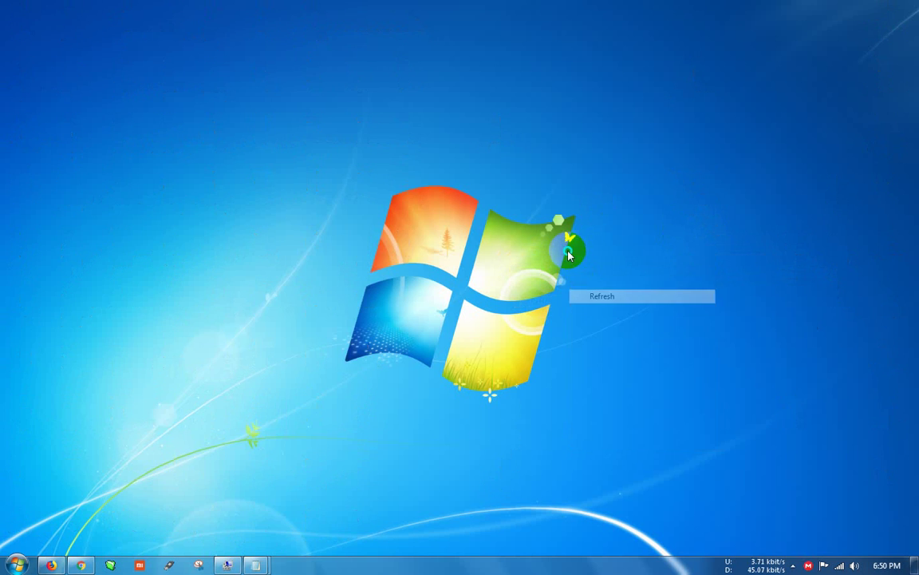
right_click(569, 261)
click(595, 295)
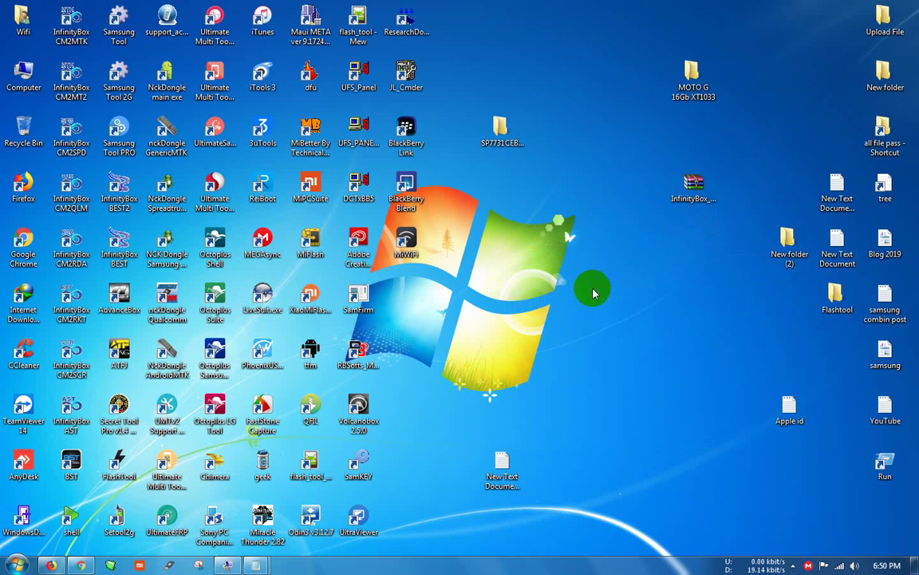
right_click(552, 261)
click(568, 297)
right_click(568, 297)
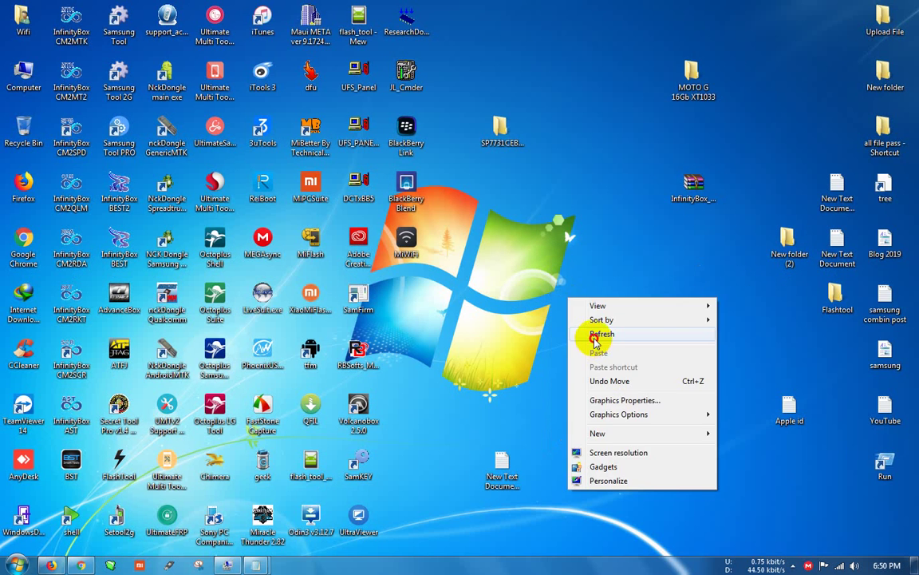
click(595, 334)
- Run the InfinityBox BEST2 v1.10 installer from its desktop archive, accept the licence and install to c:\InfinityBox\BEST2\
click(688, 198)
double_click(688, 199)
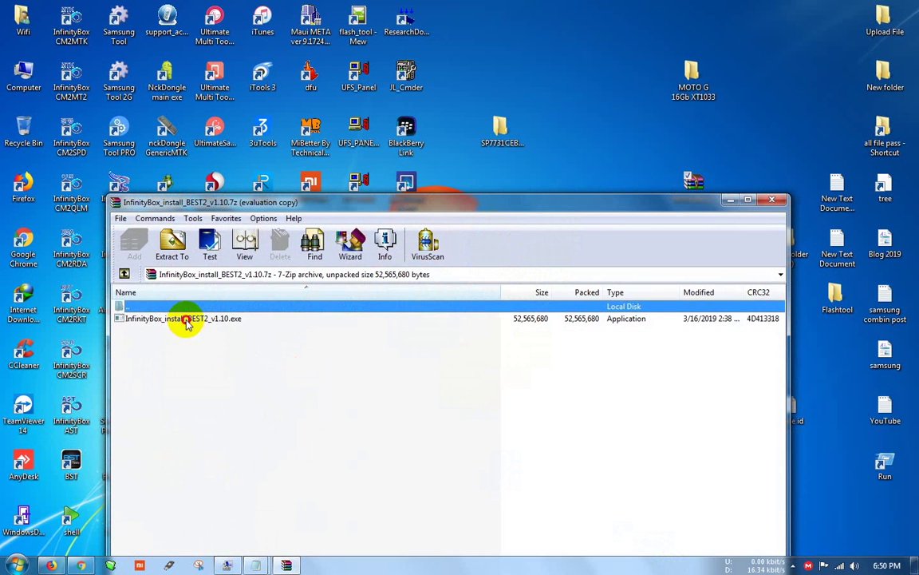
click(186, 320)
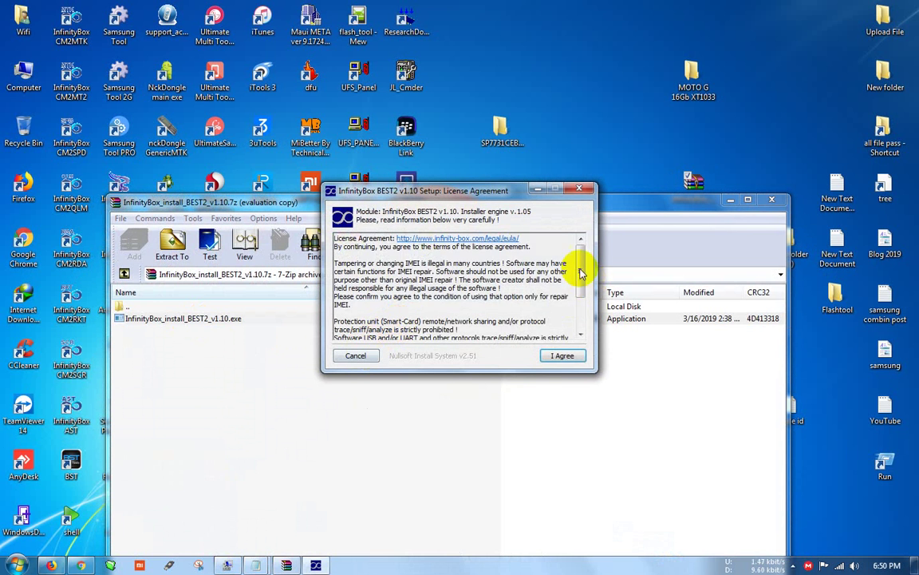
scroll(581, 267, down, 5)
click(562, 356)
click(563, 355)
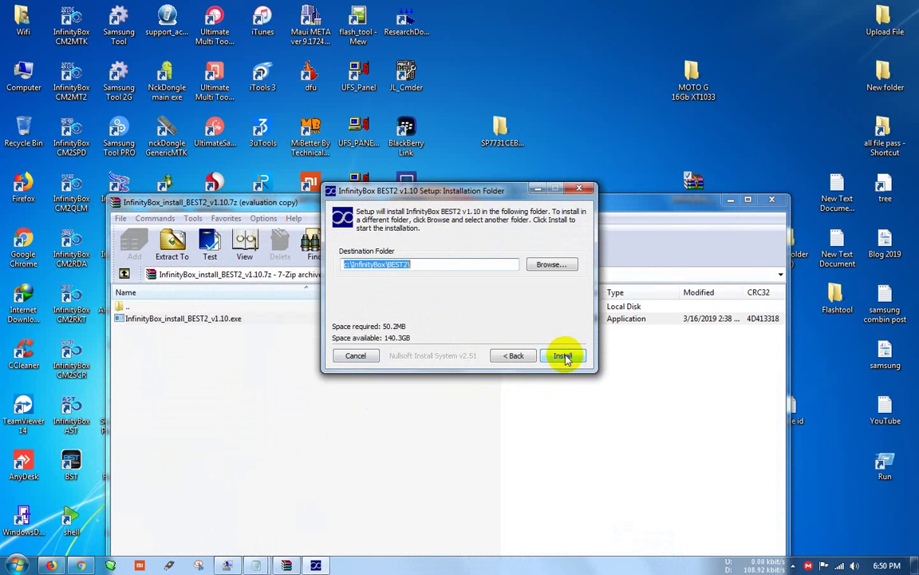
click(564, 356)
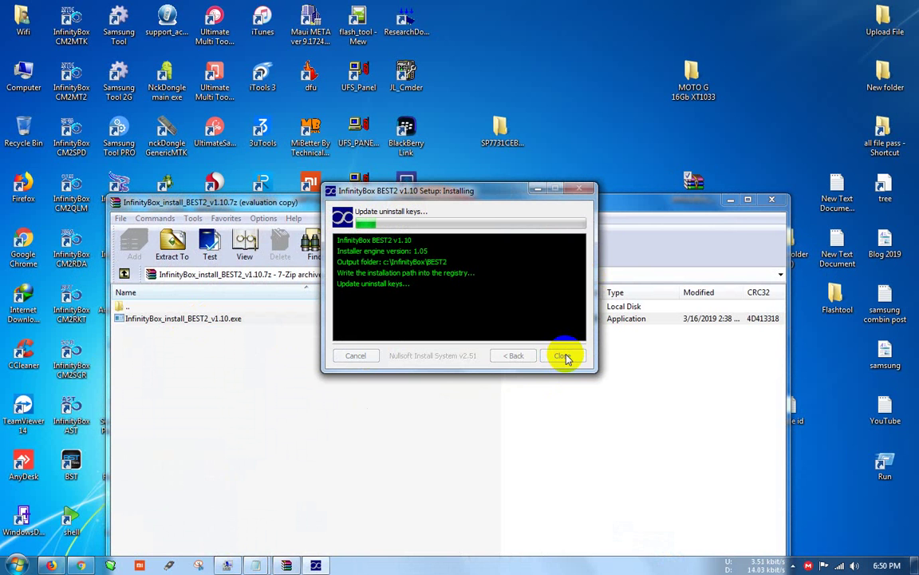
right_click(591, 107)
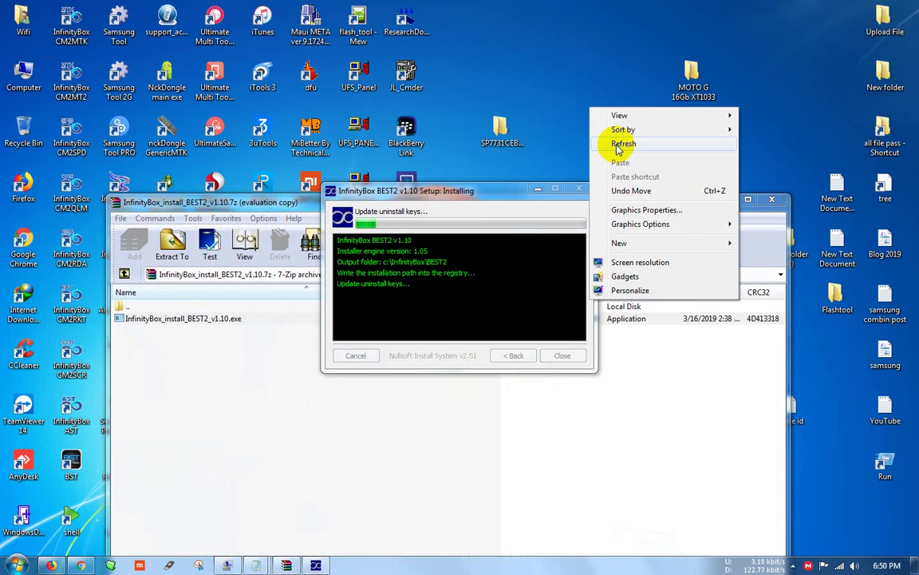
click(611, 140)
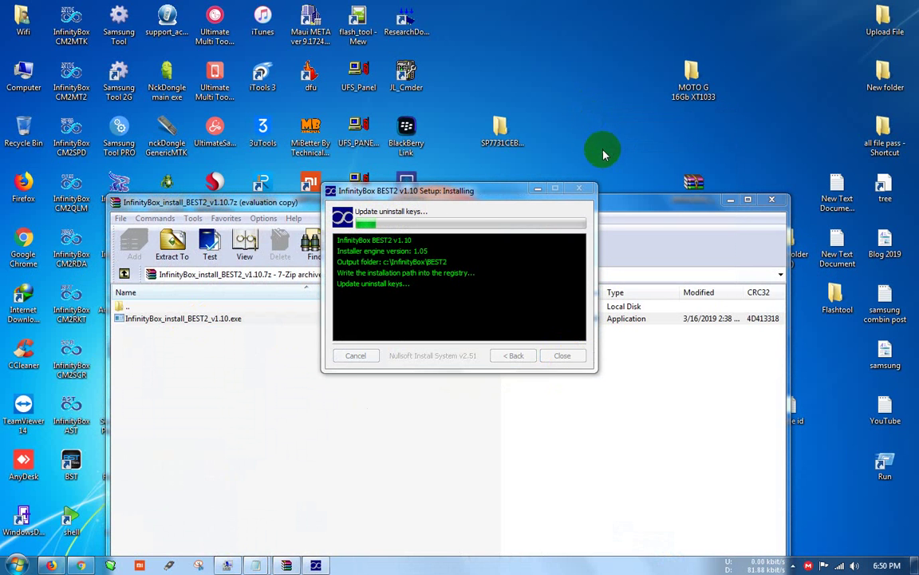
right_click(599, 136)
click(613, 158)
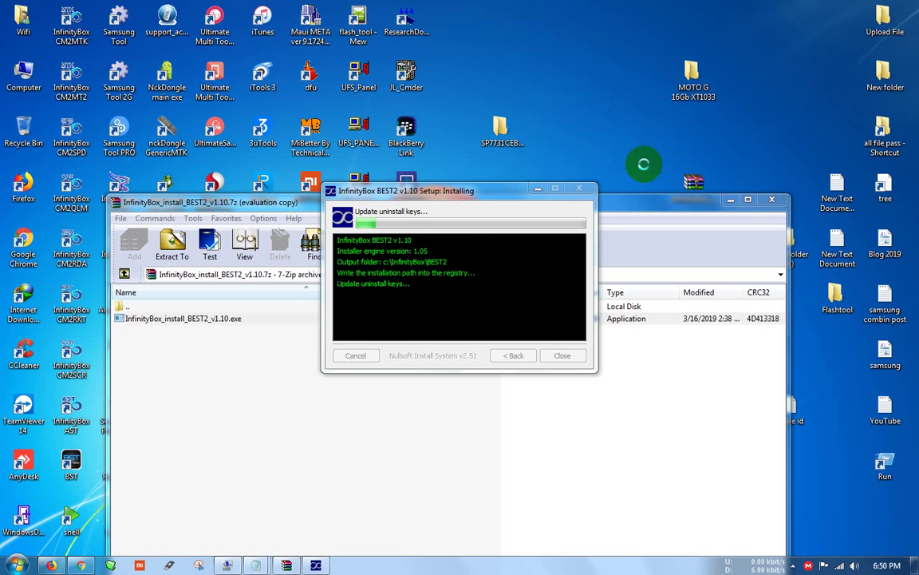
right_click(627, 117)
click(650, 150)
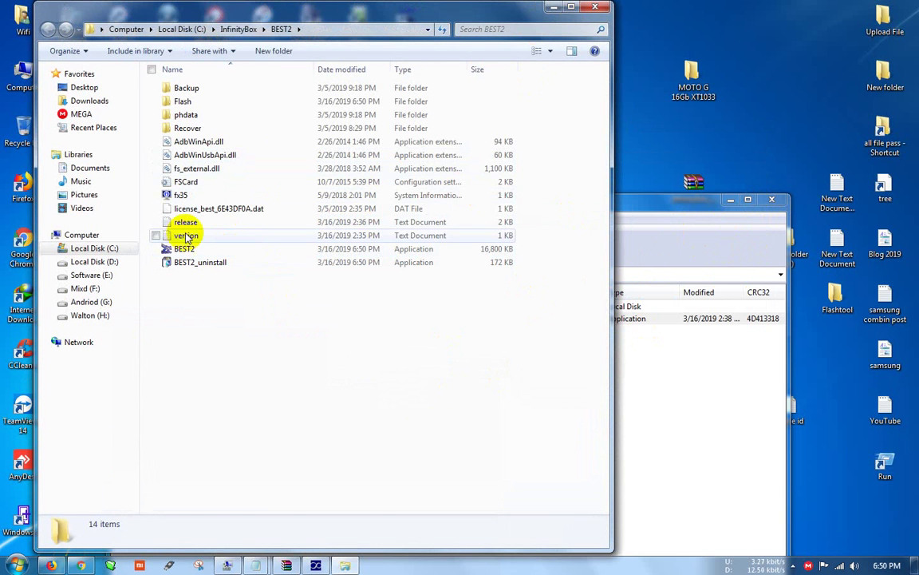
- Check the version text file in the installed BEST2 folder, and close the finished setup and the archive window
double_click(185, 236)
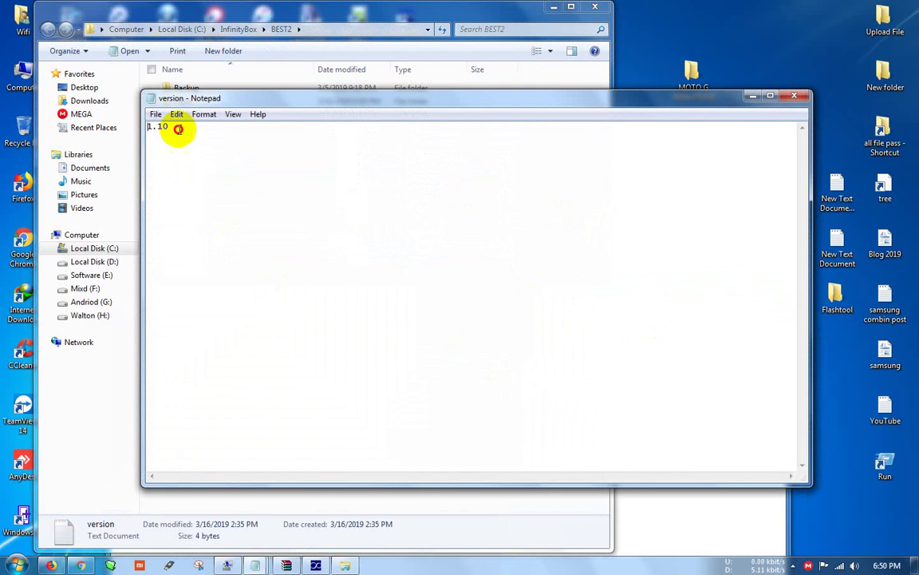
click(795, 94)
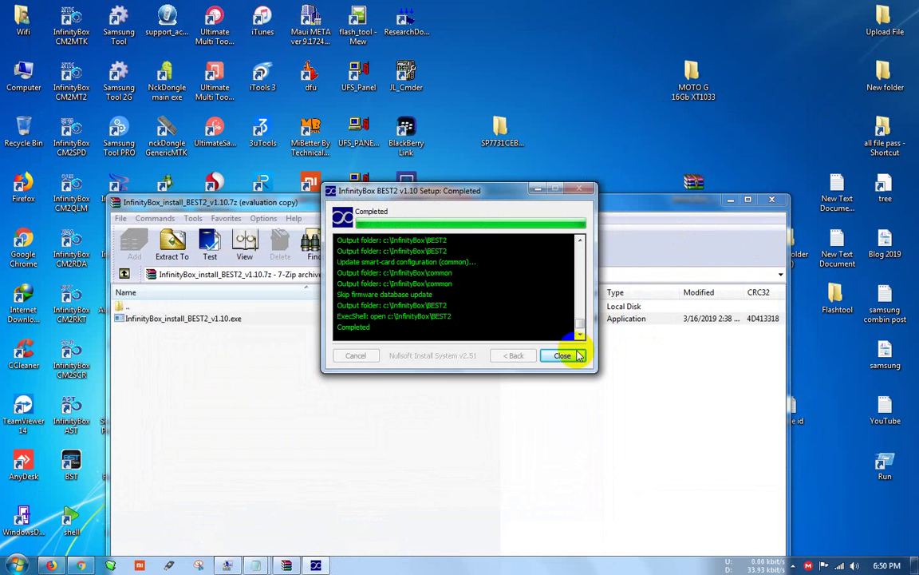
click(562, 355)
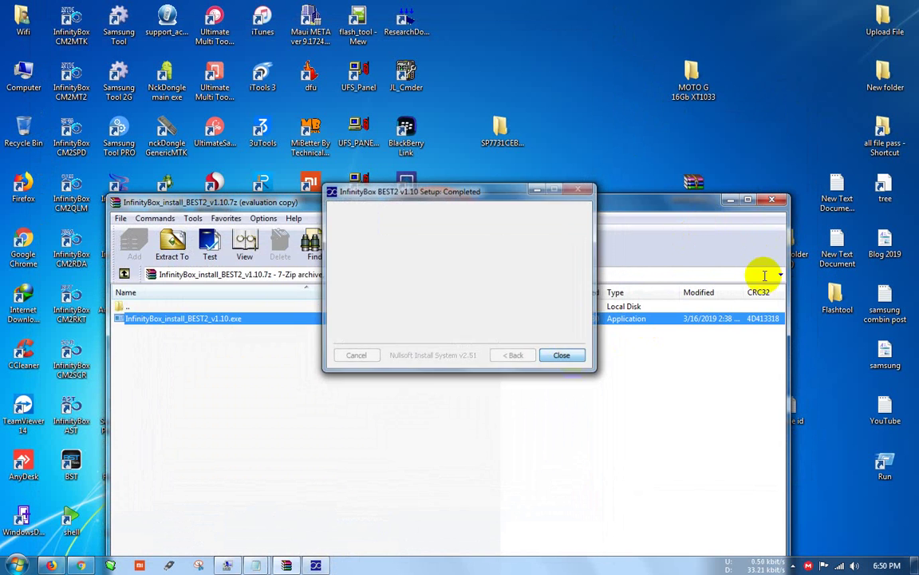
click(769, 204)
click(769, 202)
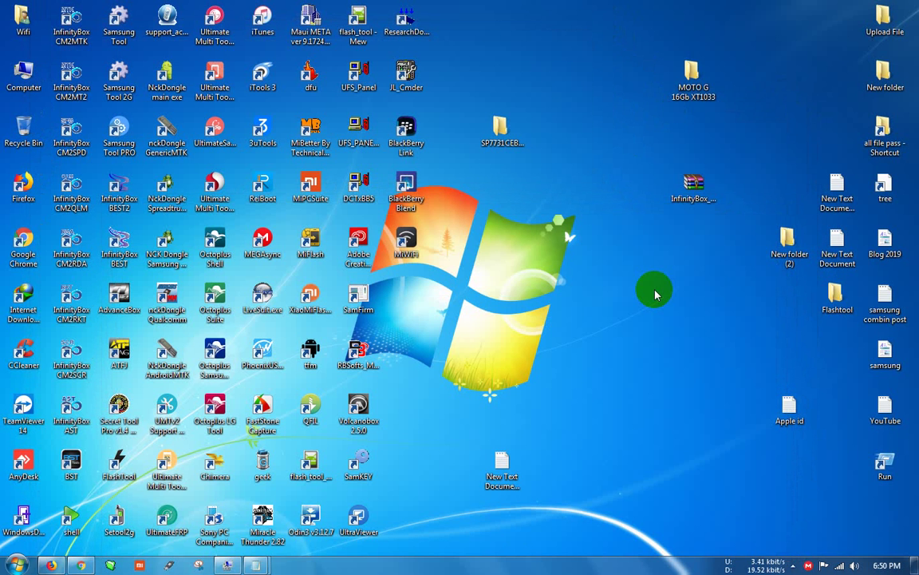
- Check the ports and USB devices in Computer Management, and launch InfinityBox BEST2 from the desktop
click(226, 565)
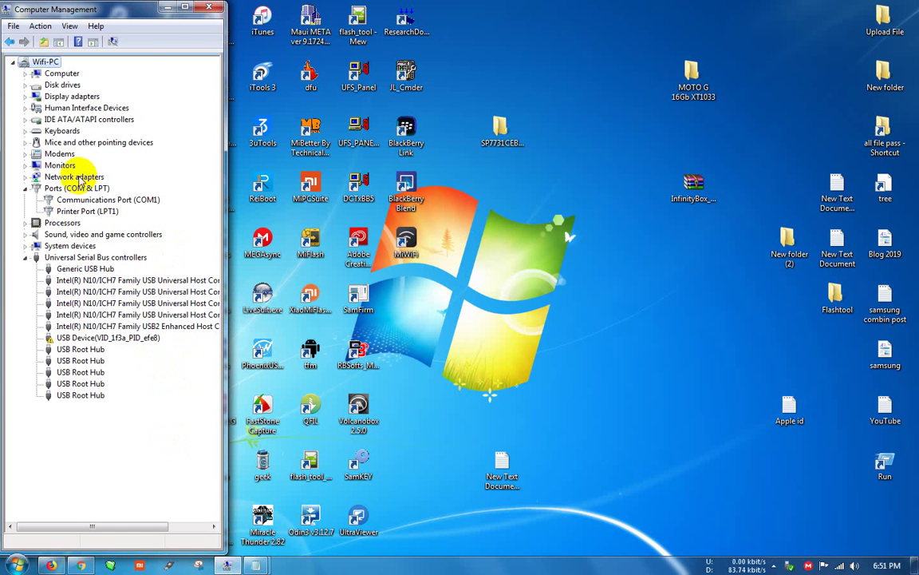
click(174, 9)
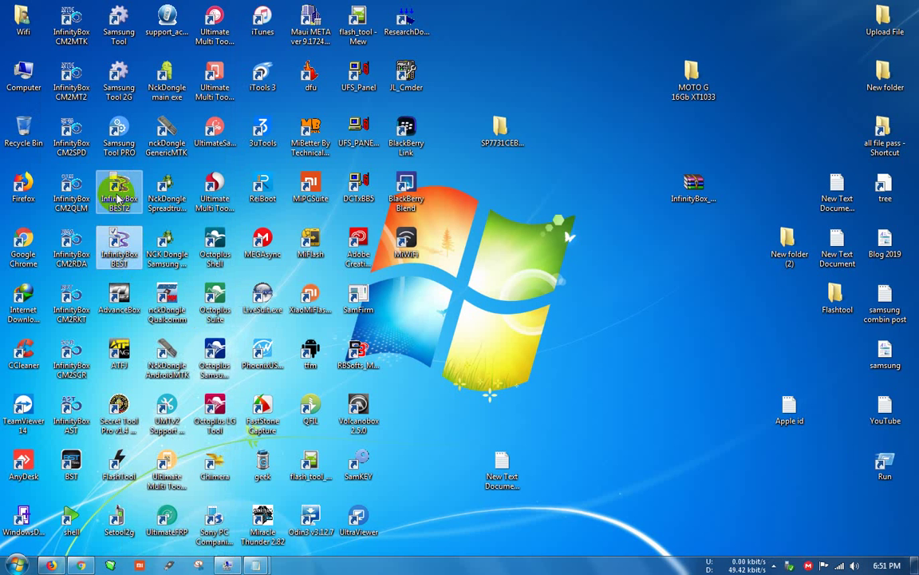
click(118, 195)
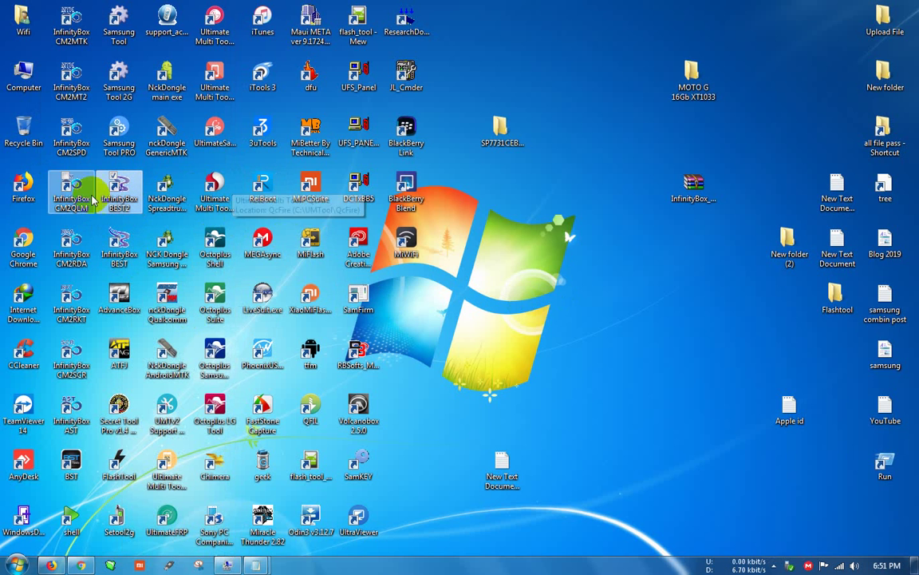
right_click(519, 308)
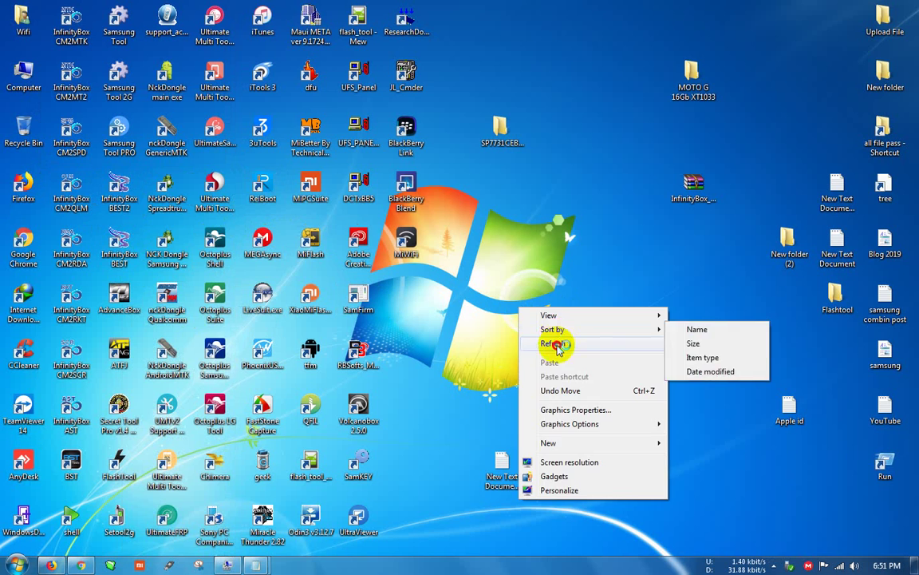
click(556, 344)
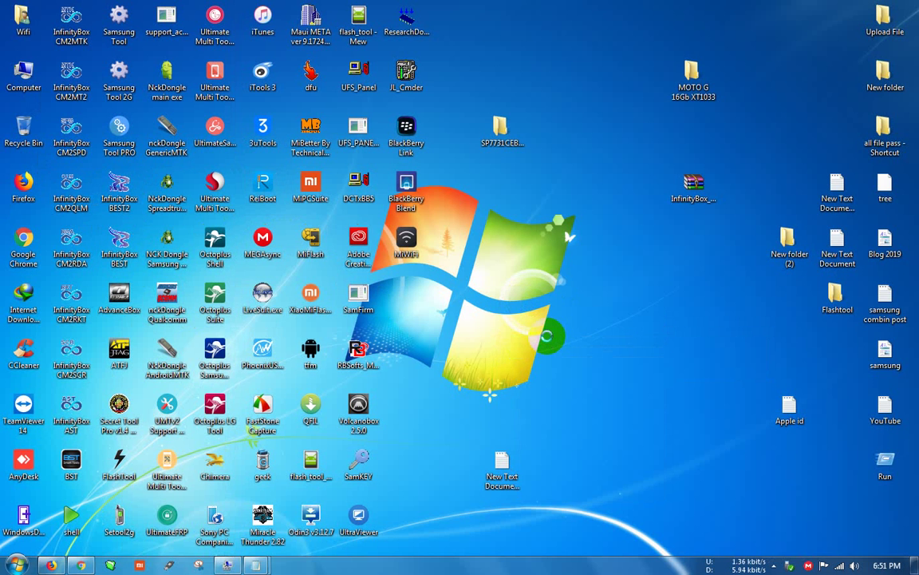
right_click(489, 300)
- Read the BEST2 v1.10 release notes in New Text Document (3), examining the supported Nokia models, and minimize the notes
click(509, 466)
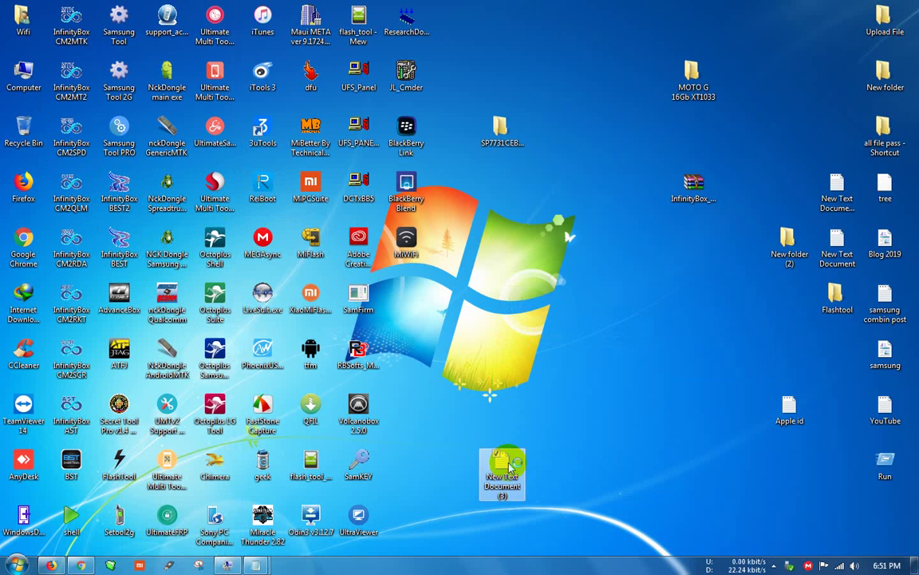
double_click(511, 467)
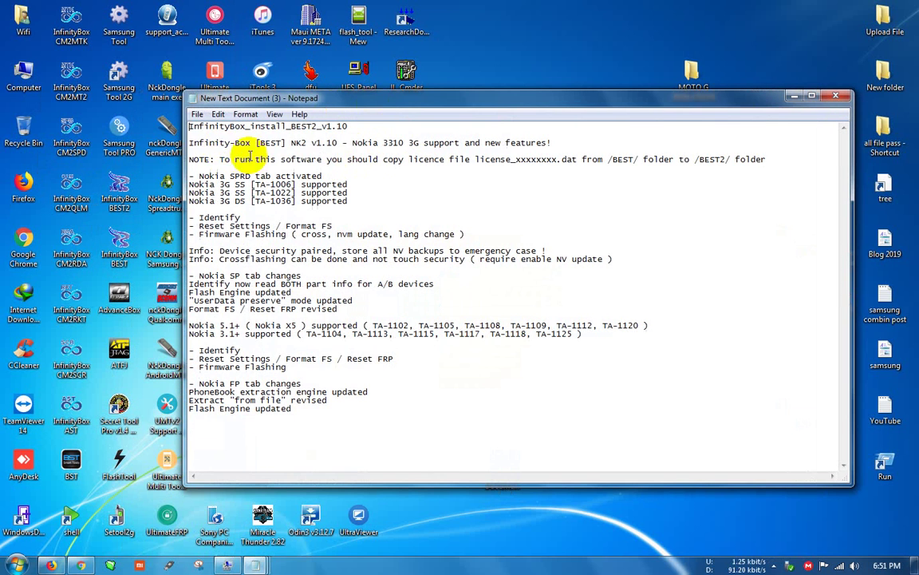
drag(189, 143, 297, 144)
click(312, 145)
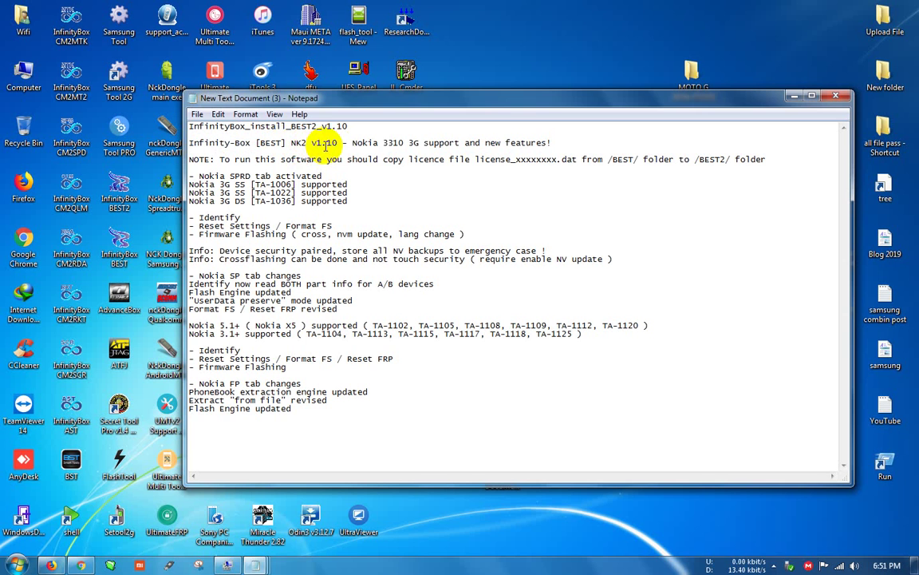
drag(354, 145, 390, 142)
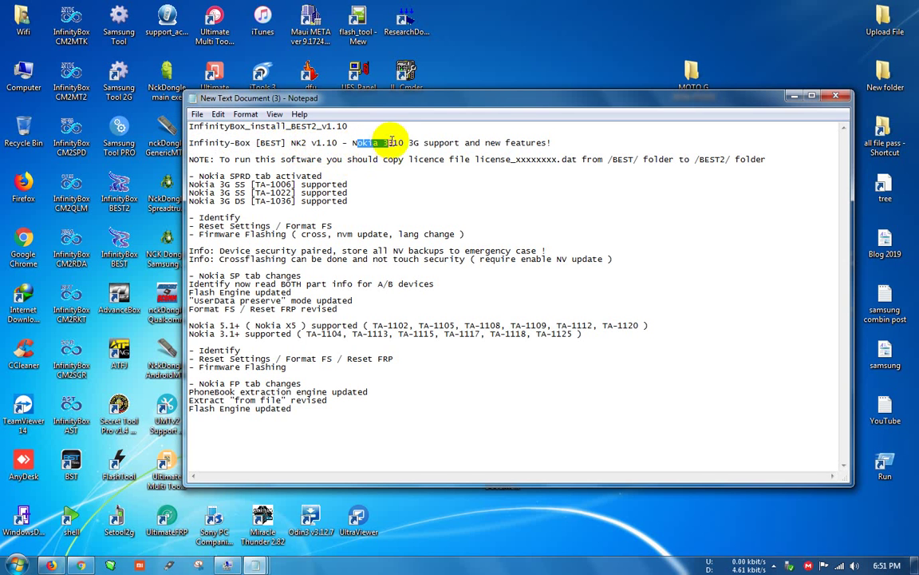
click(405, 150)
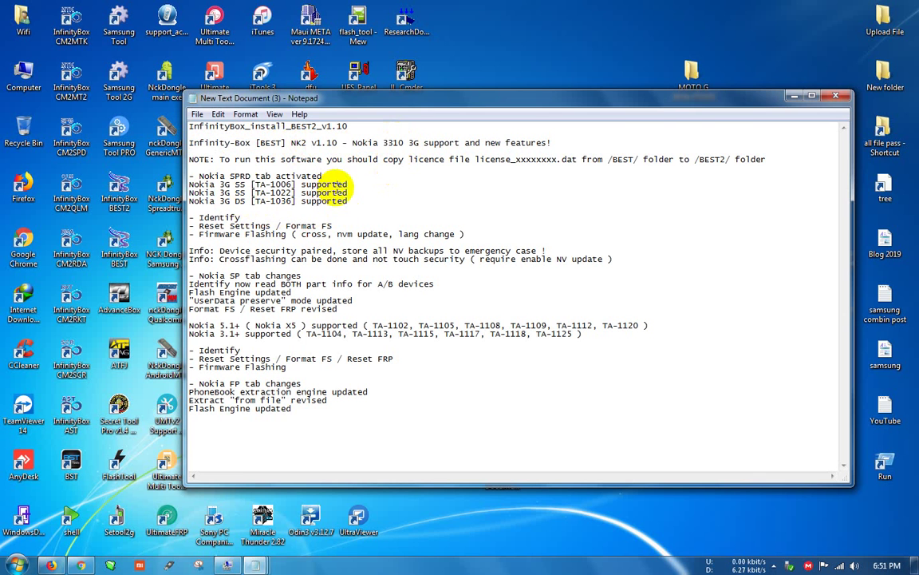
drag(253, 193, 349, 195)
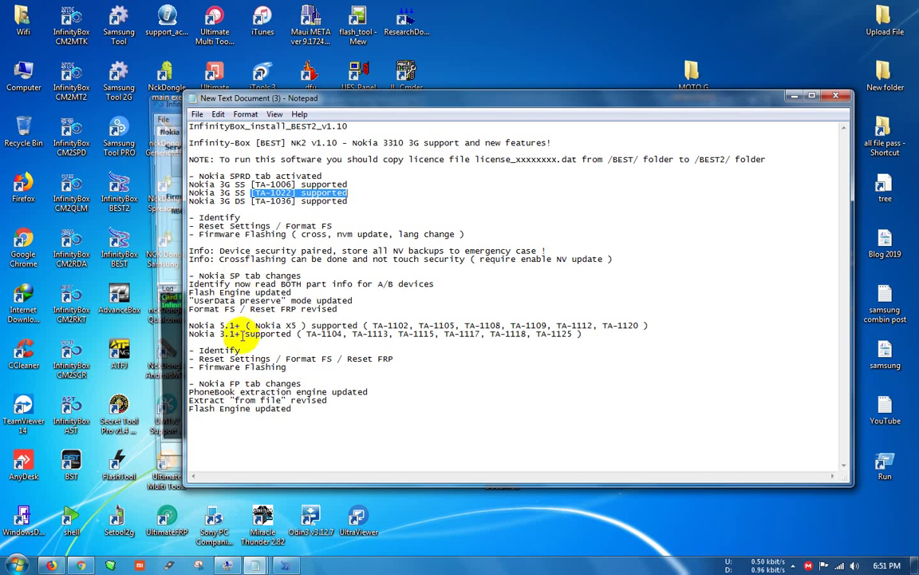
click(202, 327)
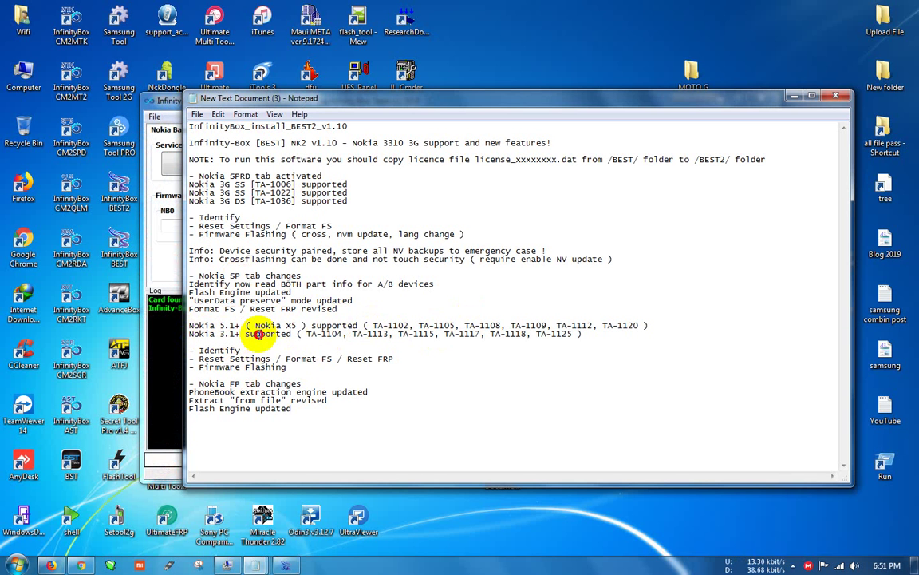
drag(258, 334, 580, 334)
click(594, 335)
click(795, 97)
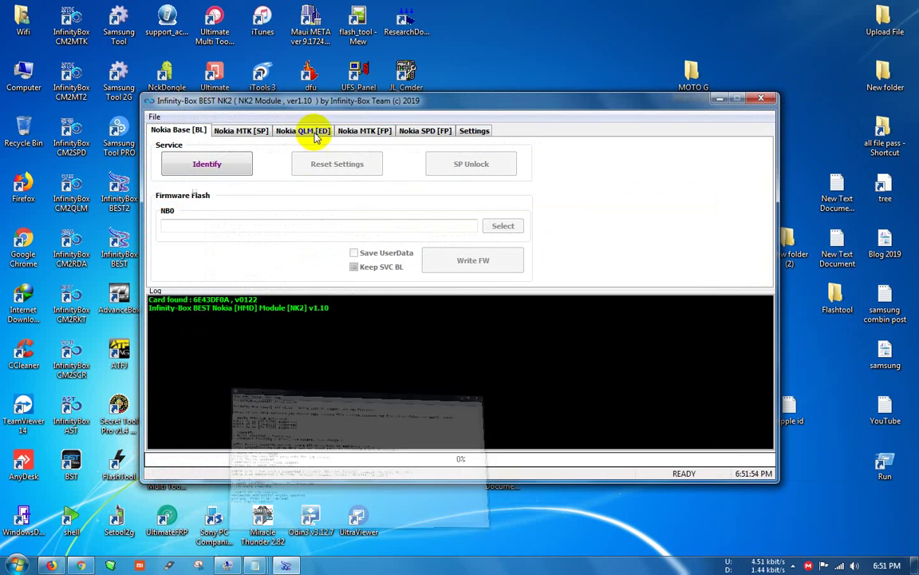
- Examine the service and firmware flashing options for Nokia Base [BL] and Nokia MTK [SP] in Infinity-Box BEST NK2
drag(331, 95, 369, 95)
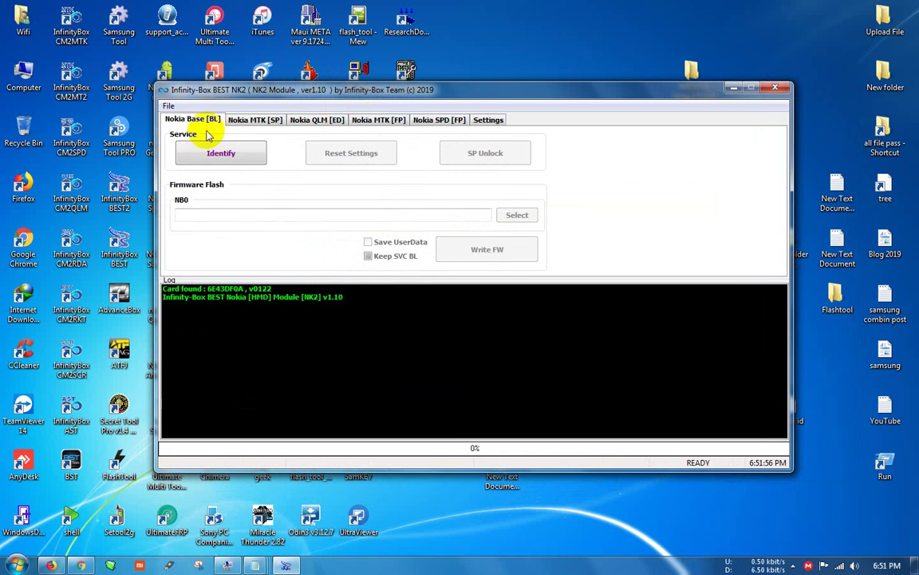
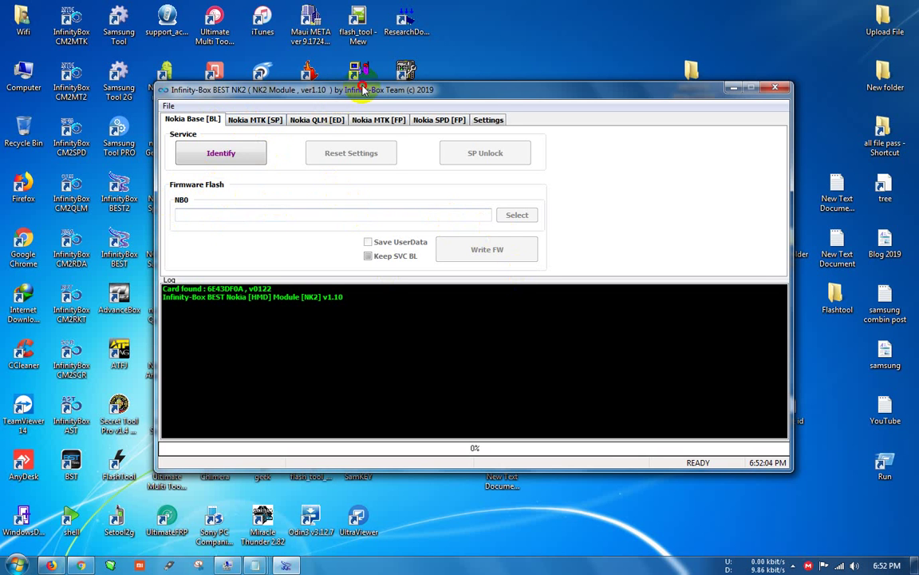
drag(319, 86, 348, 75)
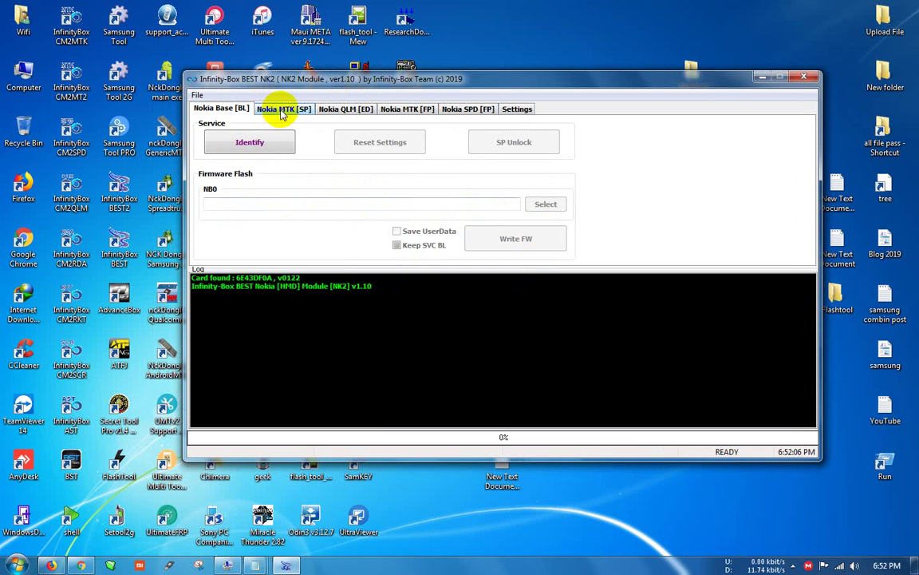
click(281, 115)
drag(335, 79, 318, 54)
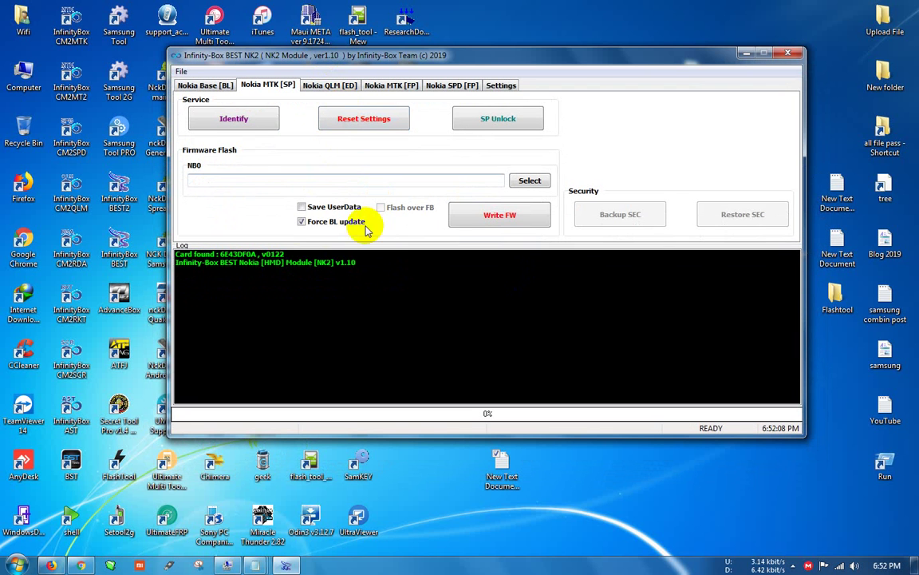
click(301, 207)
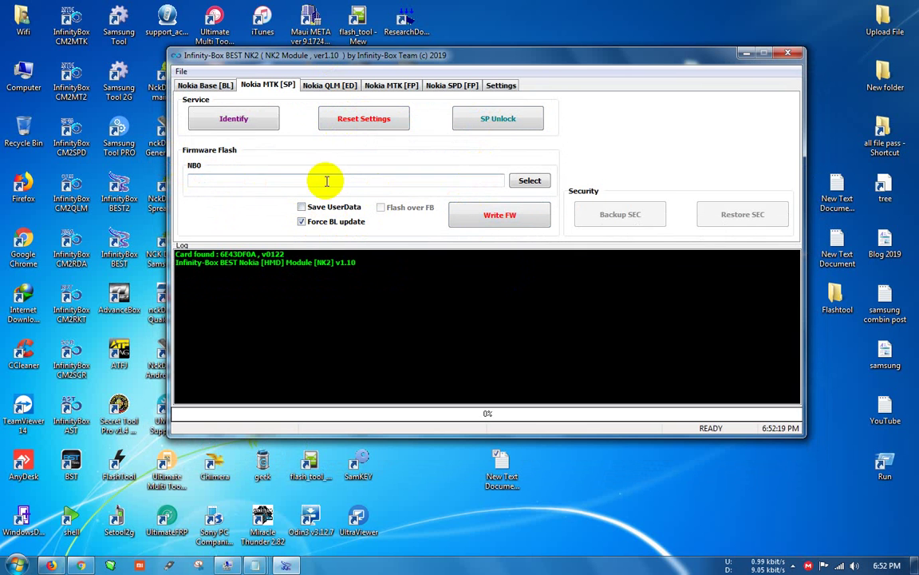
click(287, 266)
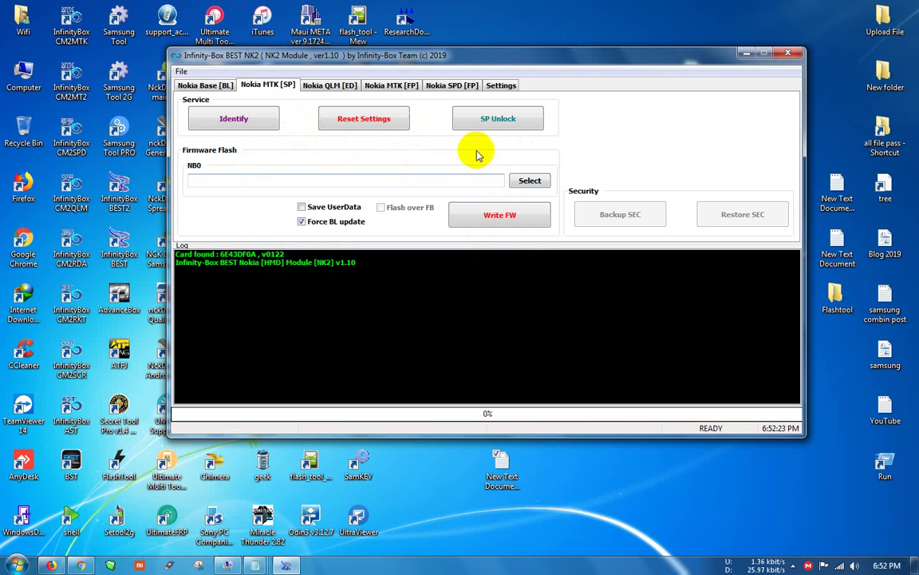
- Examine the Nokia QLM [ED] service and flashing options, including the available wipe and FRP reset modes
click(329, 86)
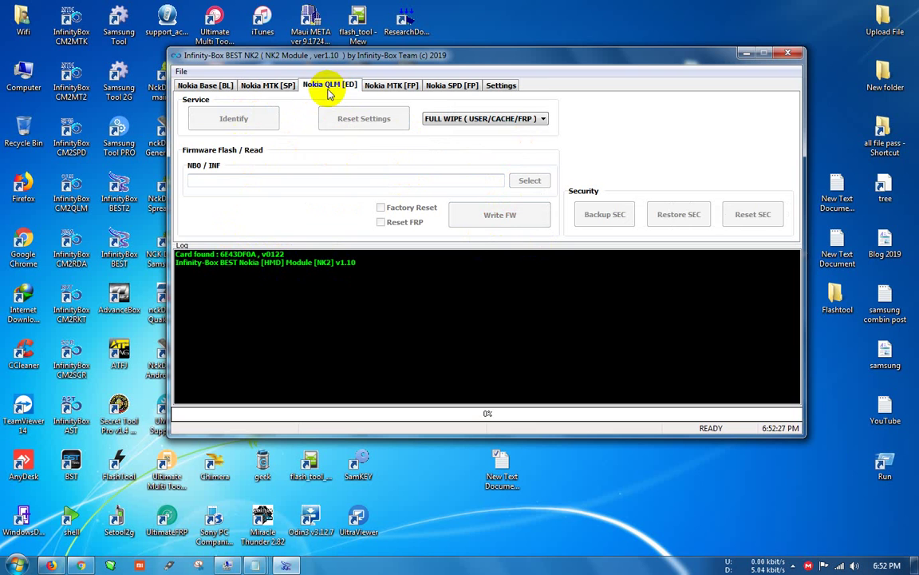
click(475, 121)
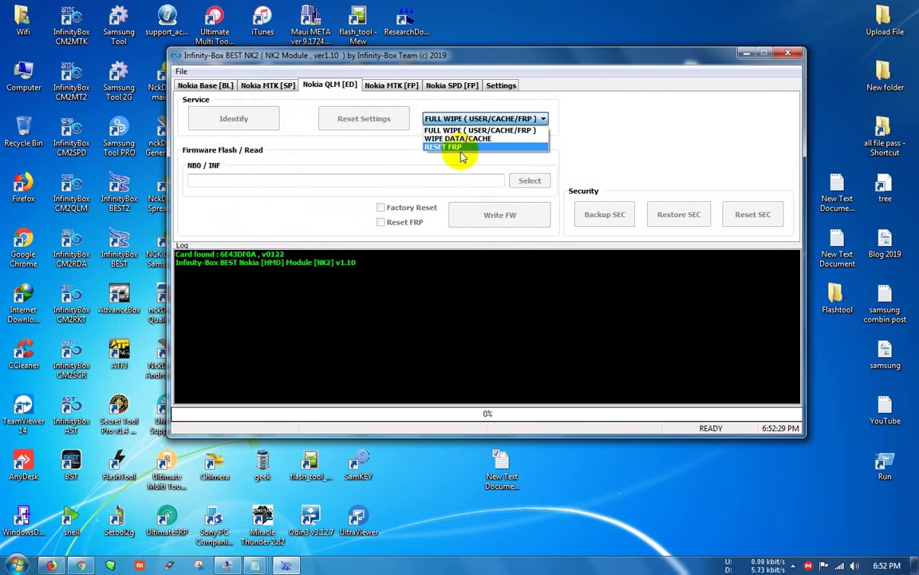
click(550, 253)
click(550, 254)
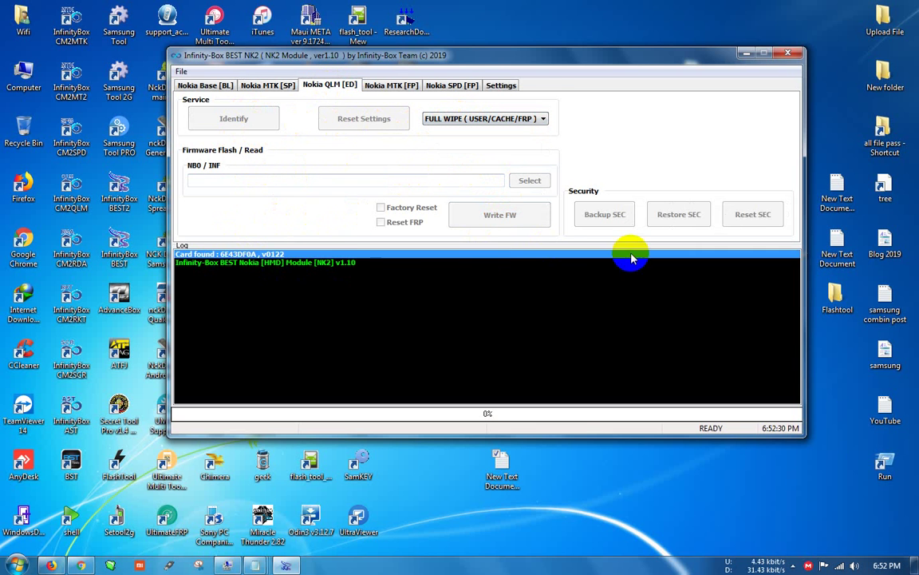
- Examine the service, firmware flash and read options for Nokia MTK [FP] and Nokia SPD [FP]
click(383, 83)
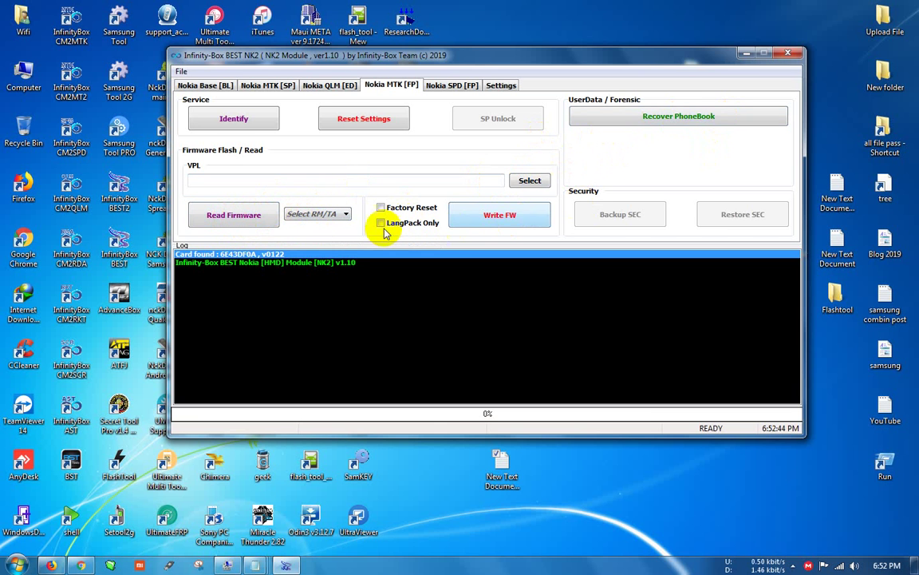
click(449, 88)
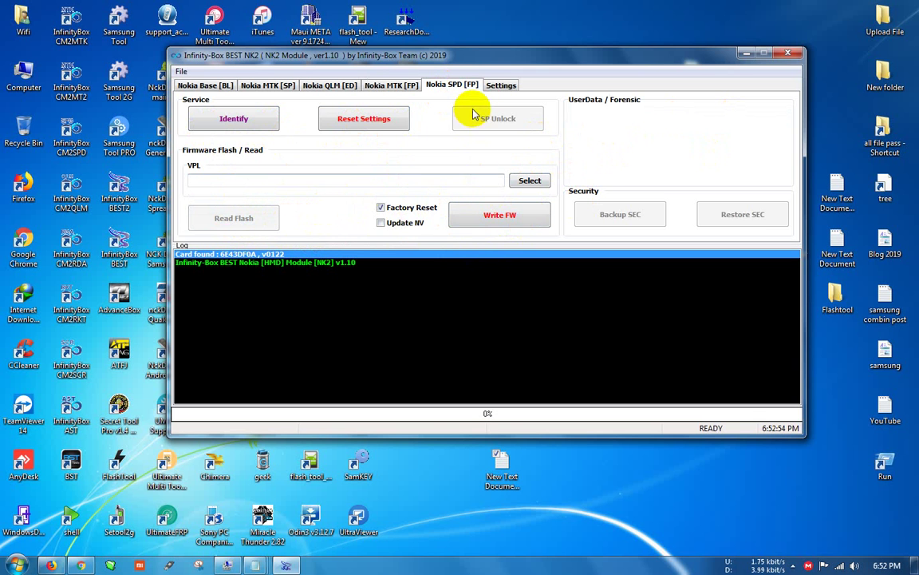
click(494, 86)
click(383, 84)
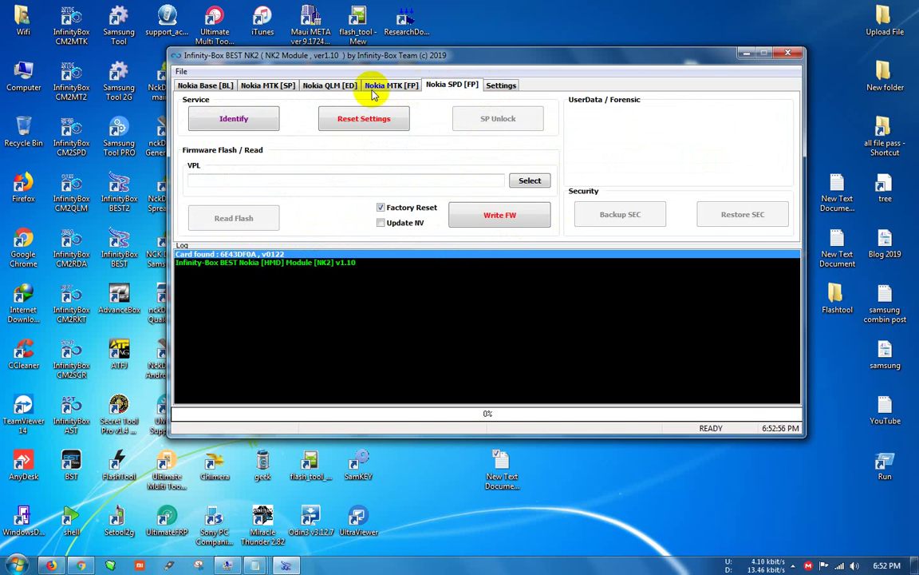
- Return to the Nokia MTK [SP] options, highlight the NK2 module version line in the log and examine the SP Unlock function
click(240, 85)
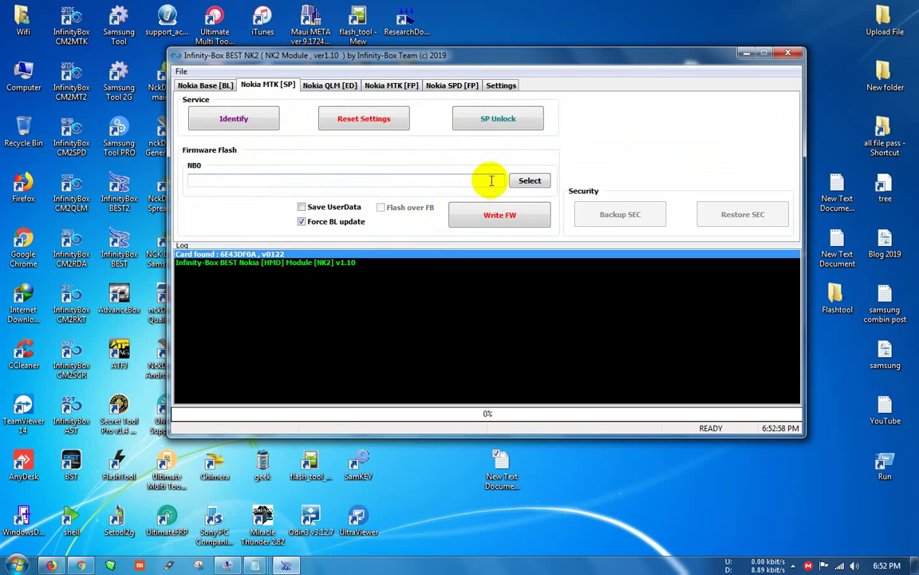
drag(314, 263, 333, 264)
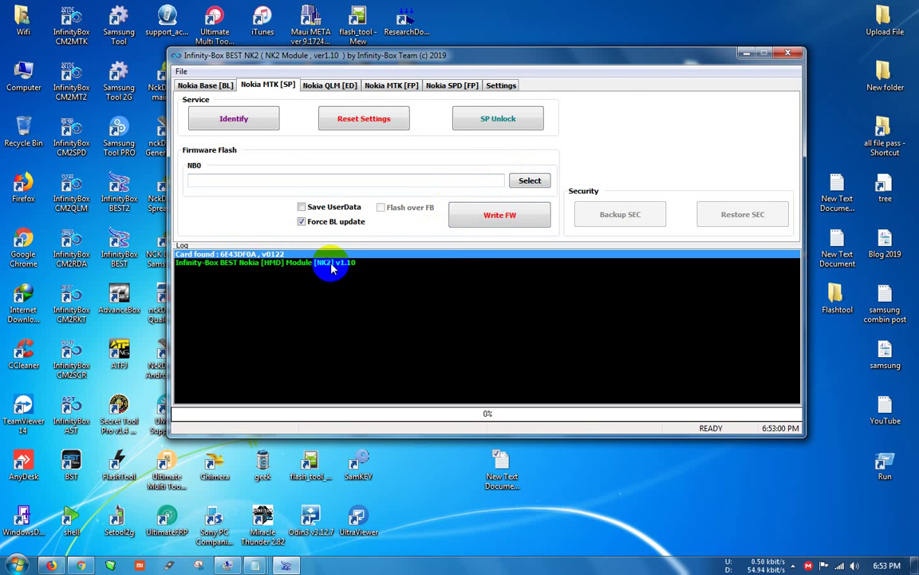
click(332, 264)
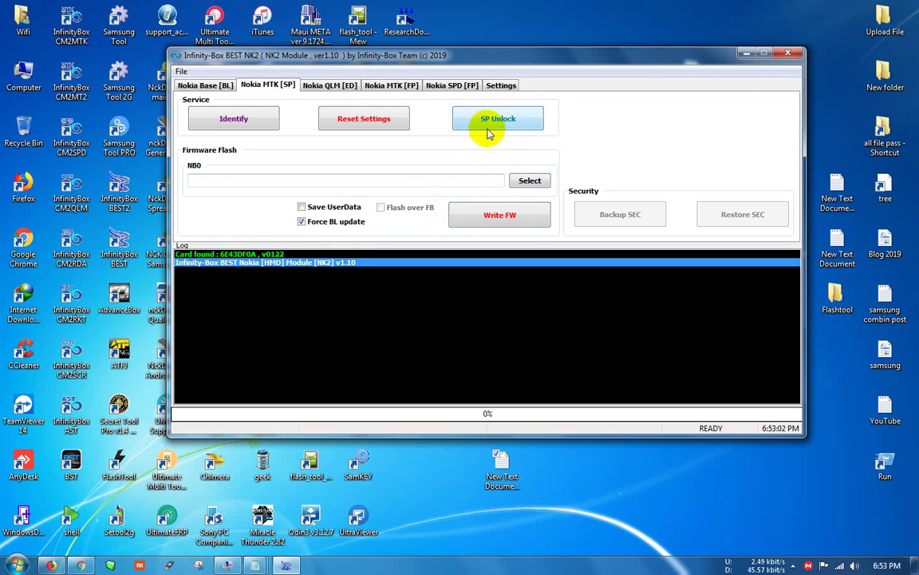
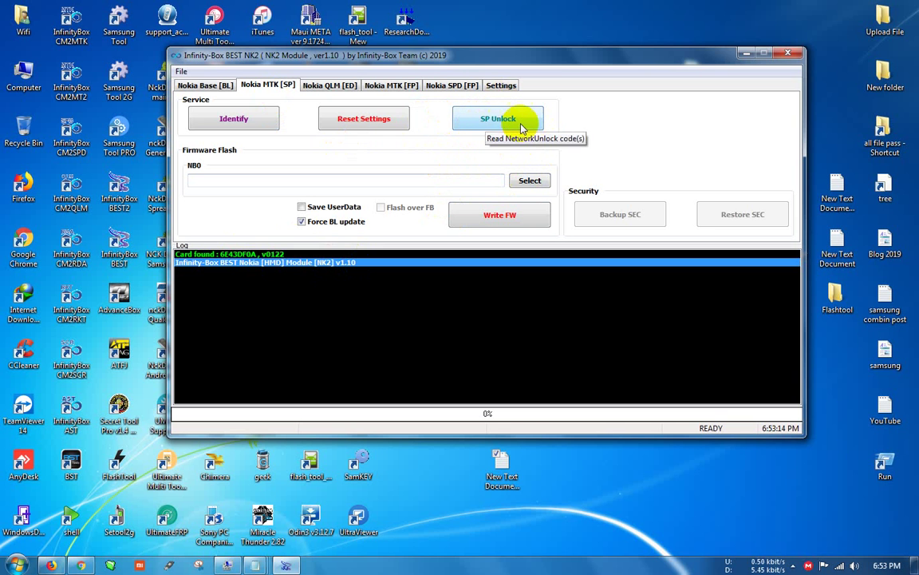
- Look again through the options for Nokia QLM [ED], Nokia SPD [FP] and the module settings
click(369, 86)
click(350, 86)
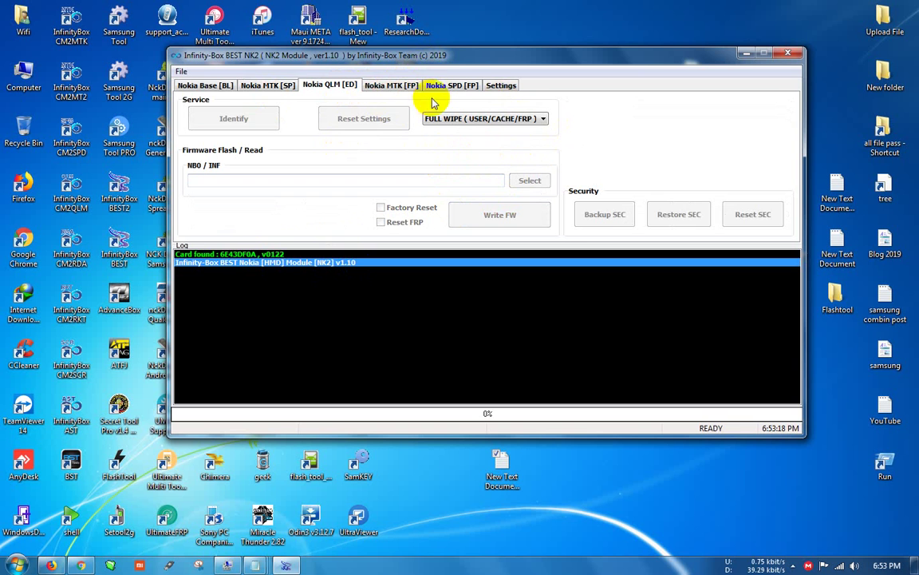
click(461, 87)
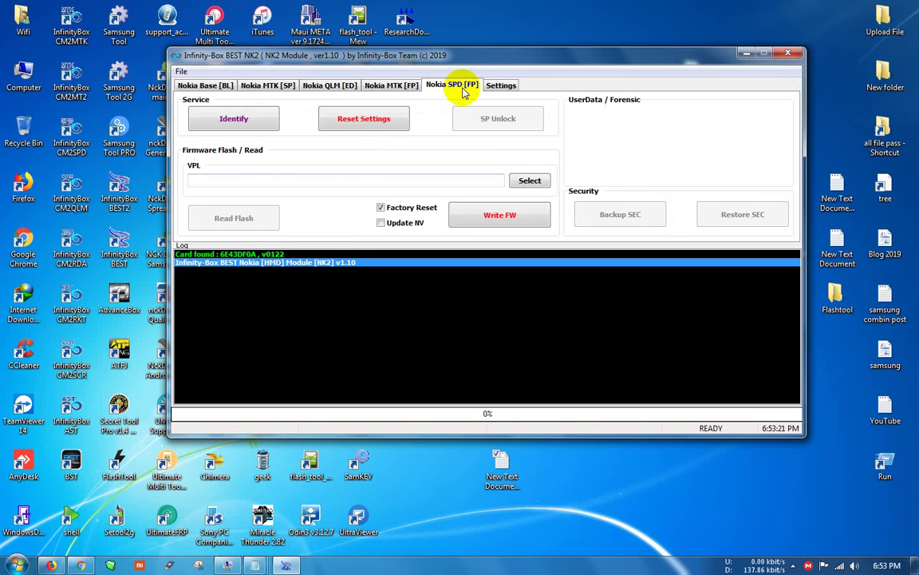
click(500, 86)
click(452, 85)
- Set the Nokia QLM [ED] reset mode to RESET FRP and review the other wipe modes
click(389, 85)
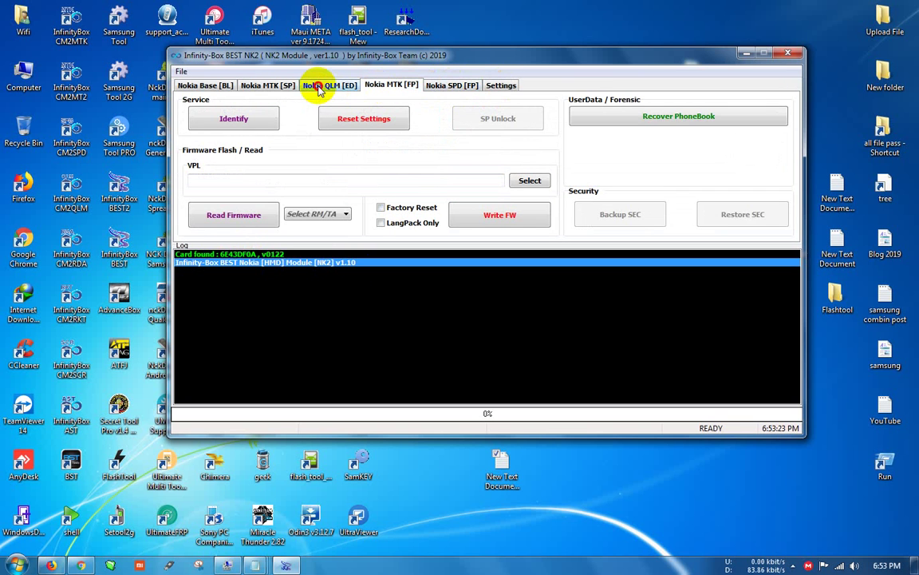
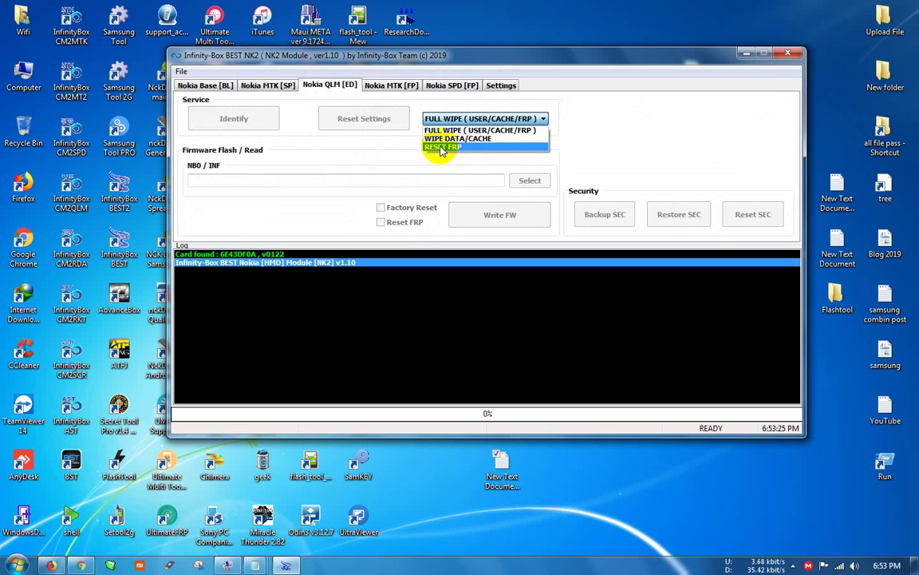
click(441, 149)
click(471, 120)
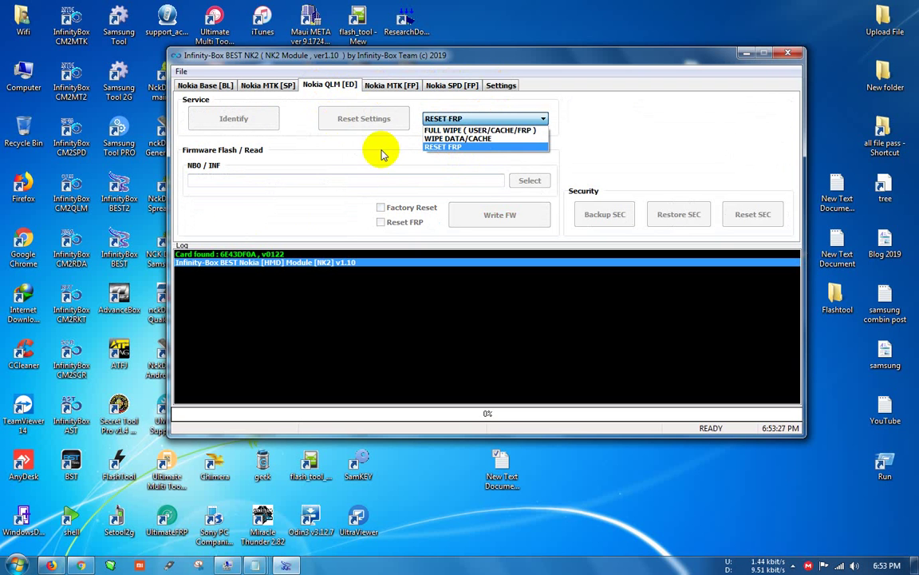
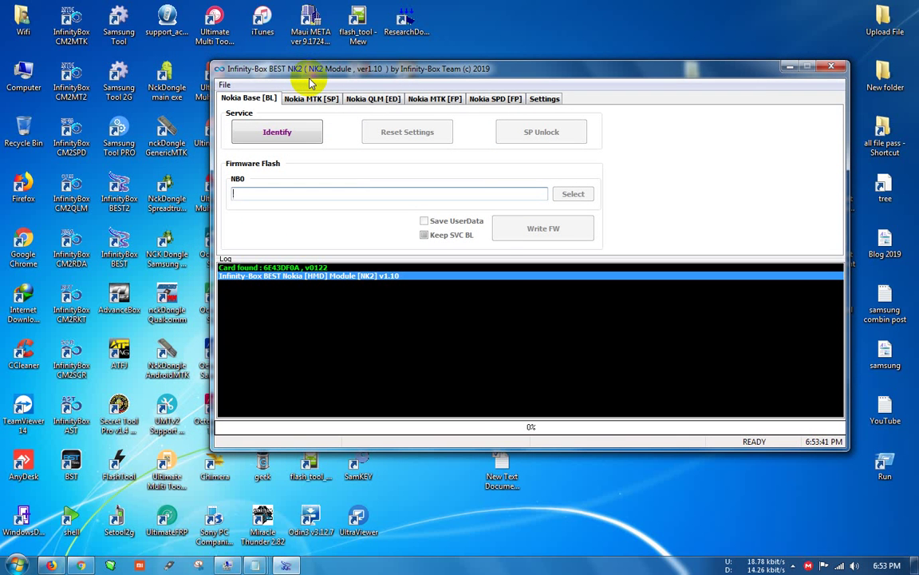
- Clear all entries from the NK2 module's log while Nokia Base [BL] is shown
right_click(273, 280)
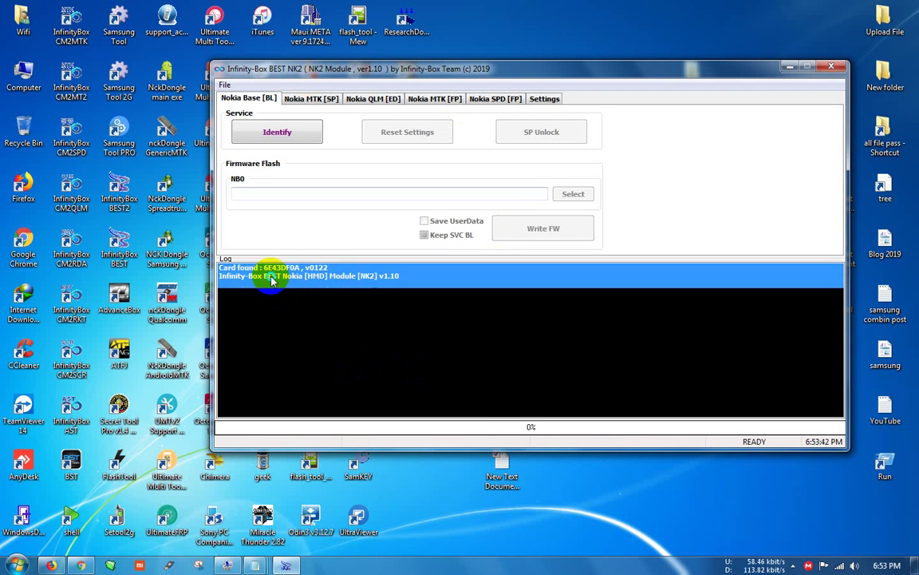
click(308, 313)
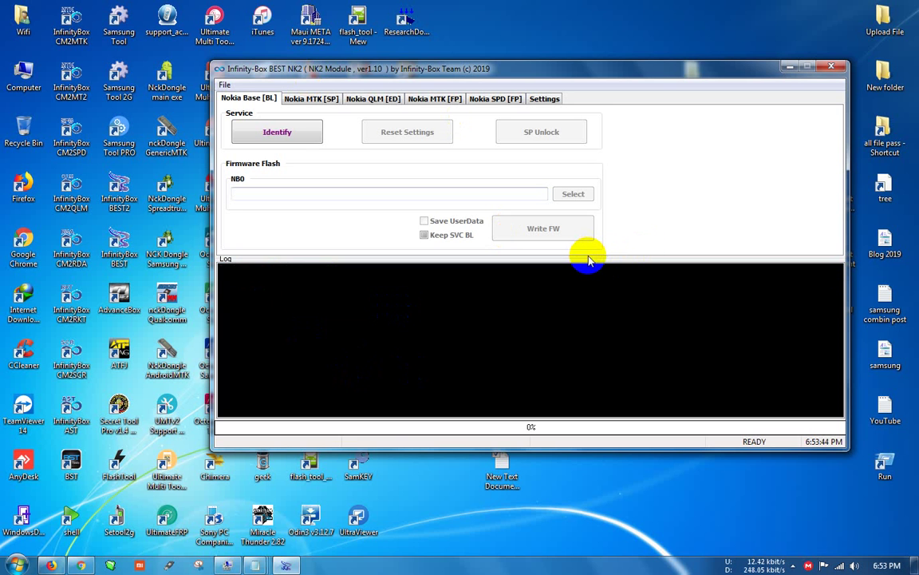